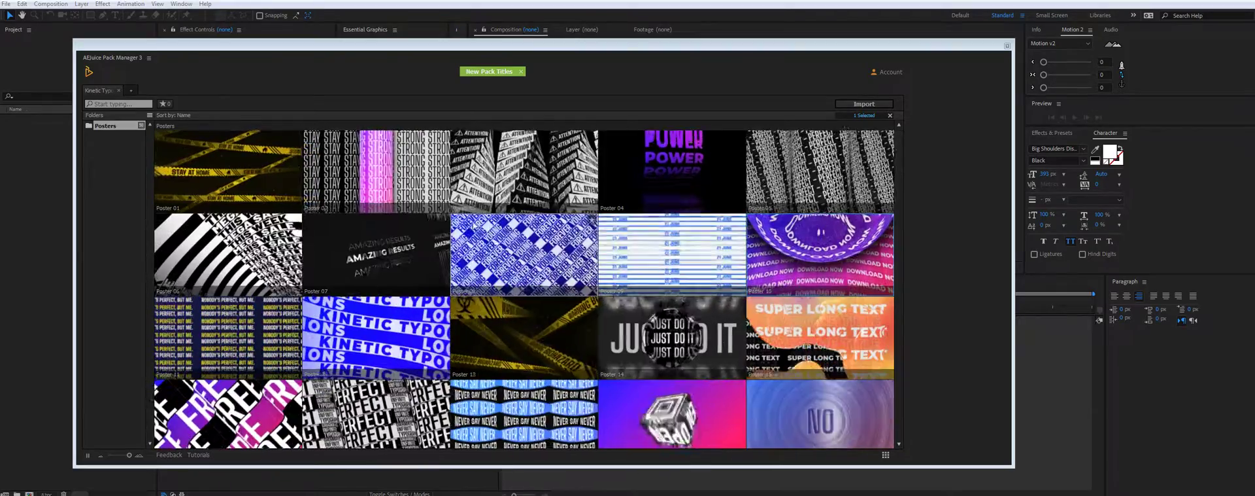
Browse the AEJuice Posters library and import the Poster 01 caution-tape scene.
{"action": "scroll", "coordinate": [458, 226], "scroll_direction": "down", "scroll_amount": 5}
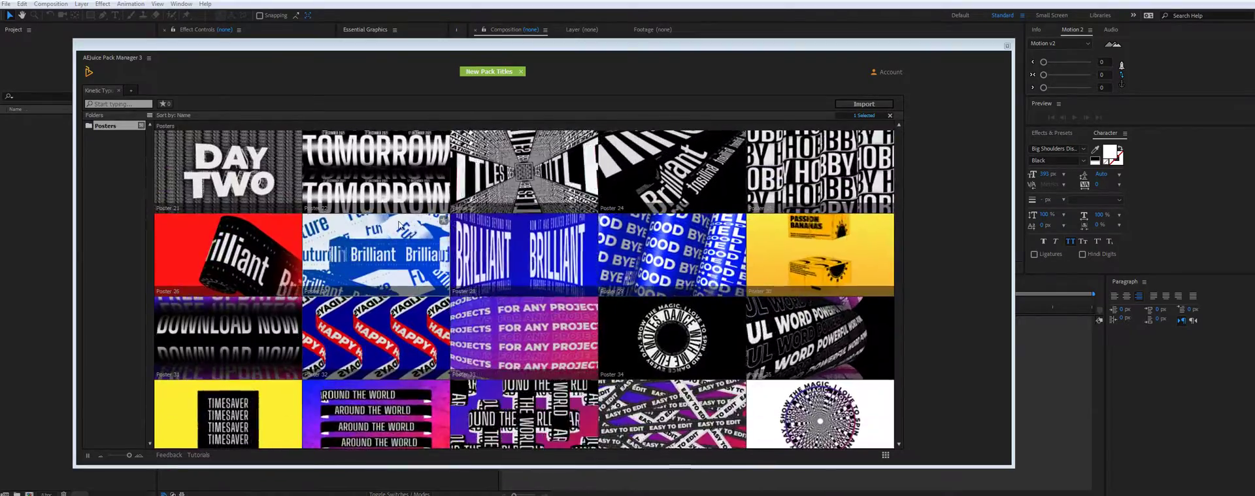
{"action": "scroll", "coordinate": [460, 221], "scroll_direction": "down", "scroll_amount": 2}
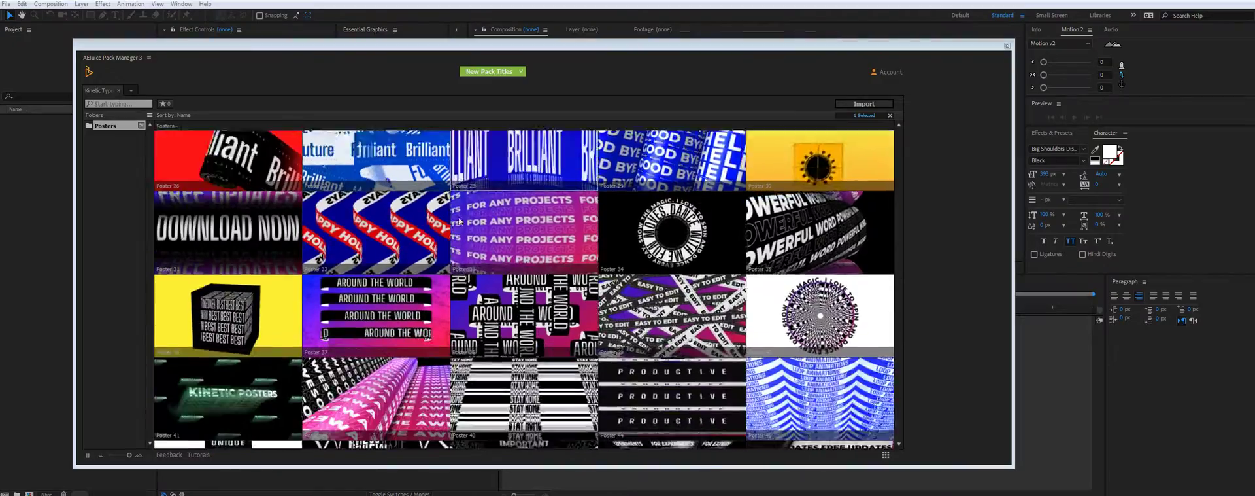
{"action": "scroll", "coordinate": [458, 221], "scroll_direction": "down", "scroll_amount": 2}
{"action": "scroll", "coordinate": [459, 241], "scroll_direction": "up", "scroll_amount": 4}
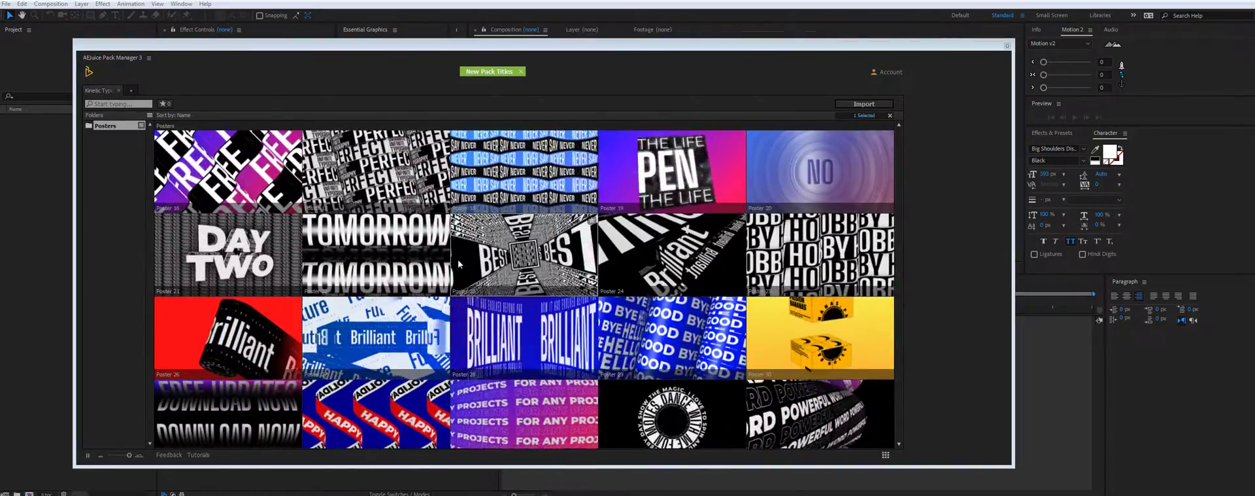
{"action": "scroll", "coordinate": [458, 263], "scroll_direction": "up", "scroll_amount": 3}
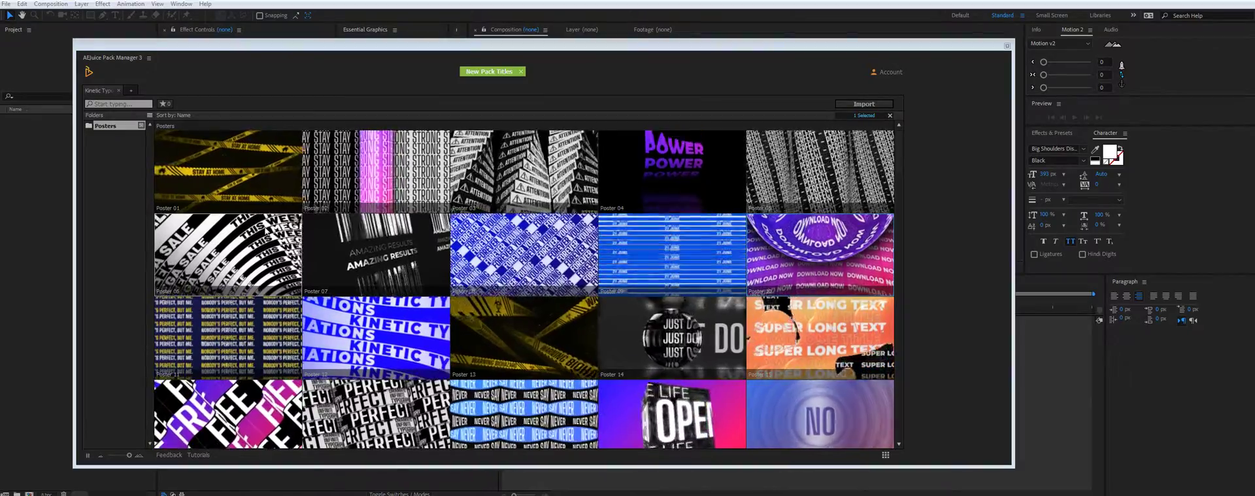
{"action": "scroll", "coordinate": [407, 305], "scroll_direction": "down", "scroll_amount": 2}
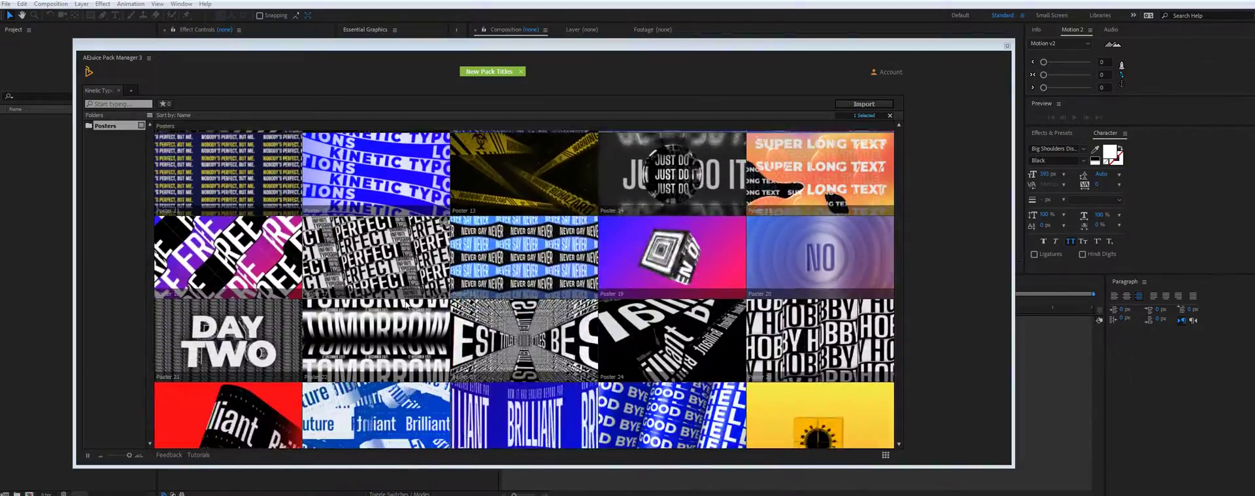
{"action": "scroll", "coordinate": [406, 303], "scroll_direction": "up", "scroll_amount": 2}
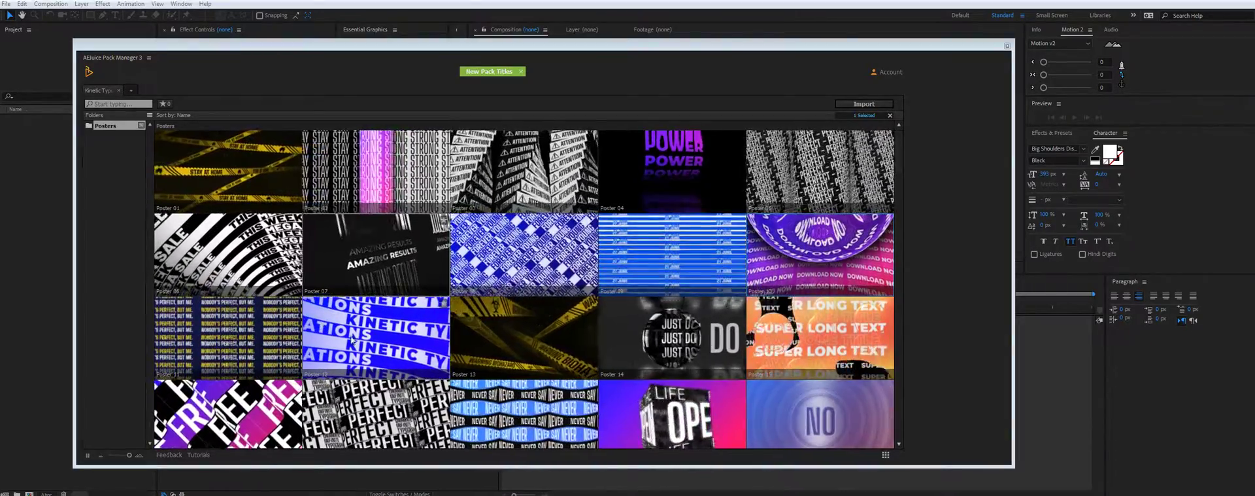
{"action": "scroll", "coordinate": [353, 340], "scroll_direction": "down", "scroll_amount": 1}
{"action": "scroll", "coordinate": [457, 303], "scroll_direction": "up", "scroll_amount": 1}
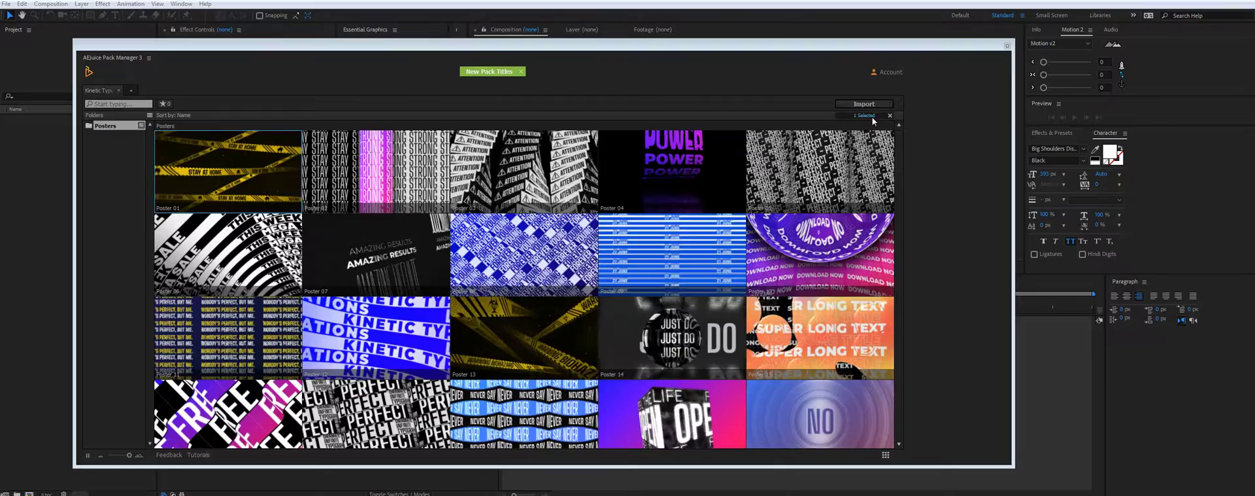
{"action": "left_click", "coordinate": [865, 104]}
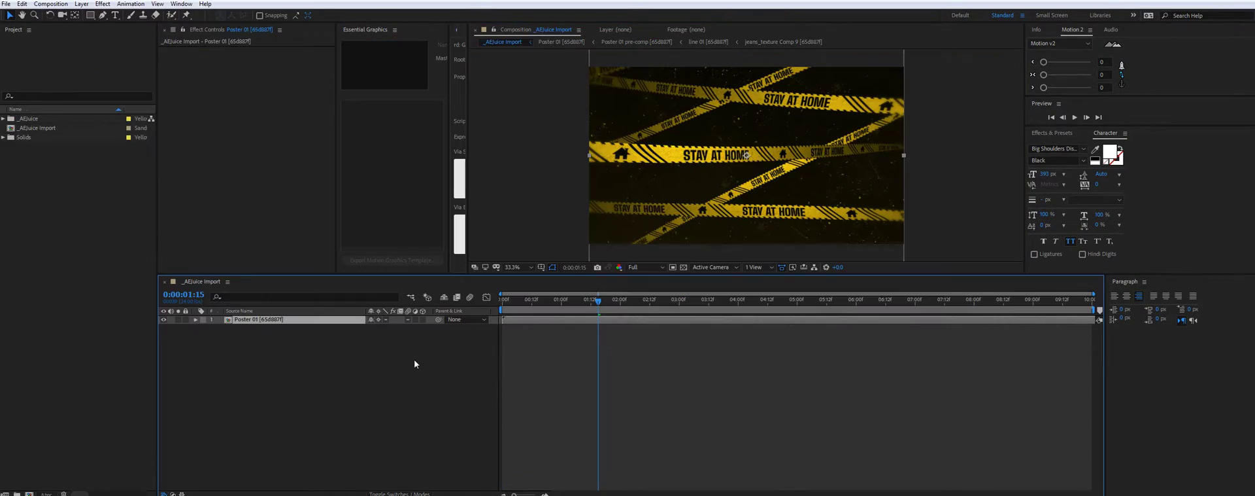
In Poster 01's text 01 layer, change the tape wording from STAY AT HOME to LOS ANGELES.
{"action": "double_click", "coordinate": [314, 320]}
{"action": "left_click", "coordinate": [277, 319]}
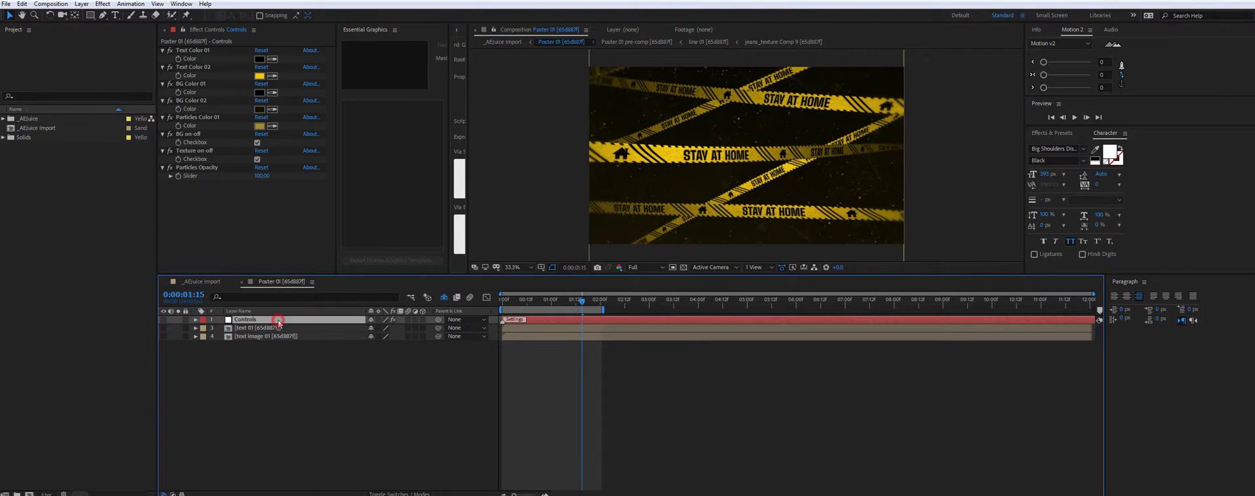
{"action": "left_click", "coordinate": [270, 328]}
{"action": "double_click", "coordinate": [269, 330]}
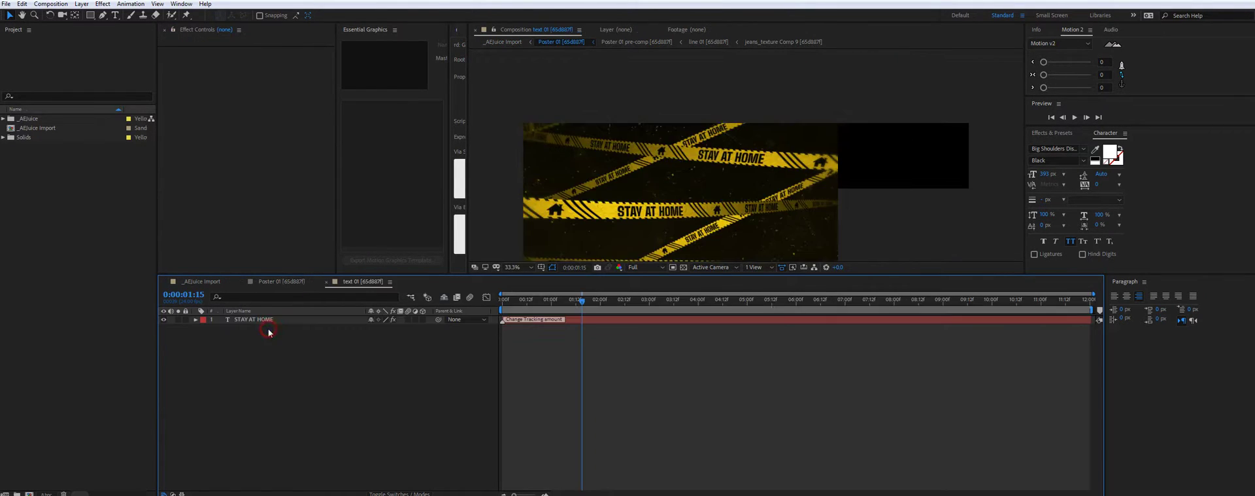
{"action": "left_click", "coordinate": [272, 320]}
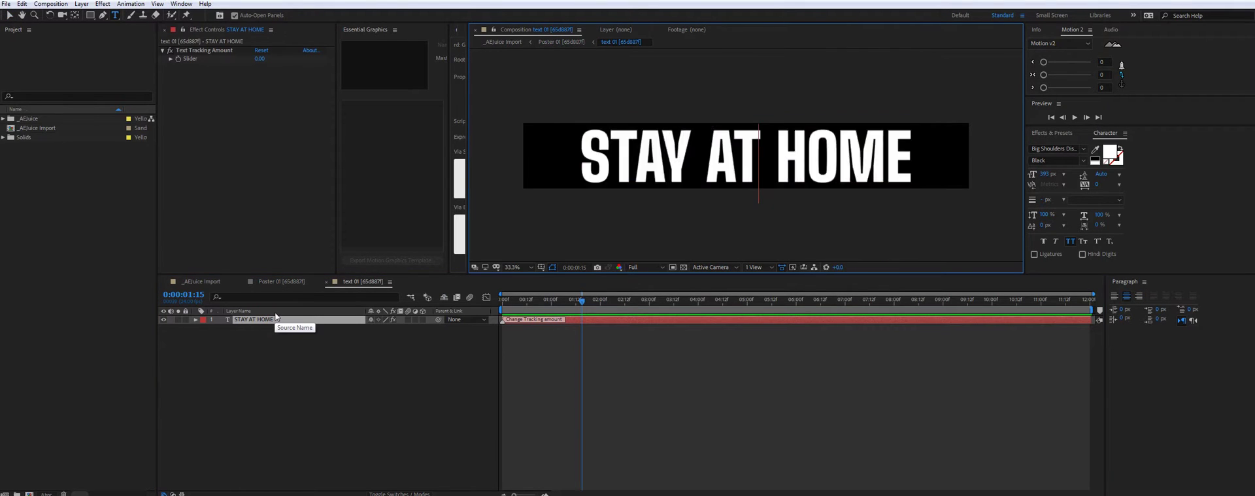
{"action": "type", "text": "ELES"}
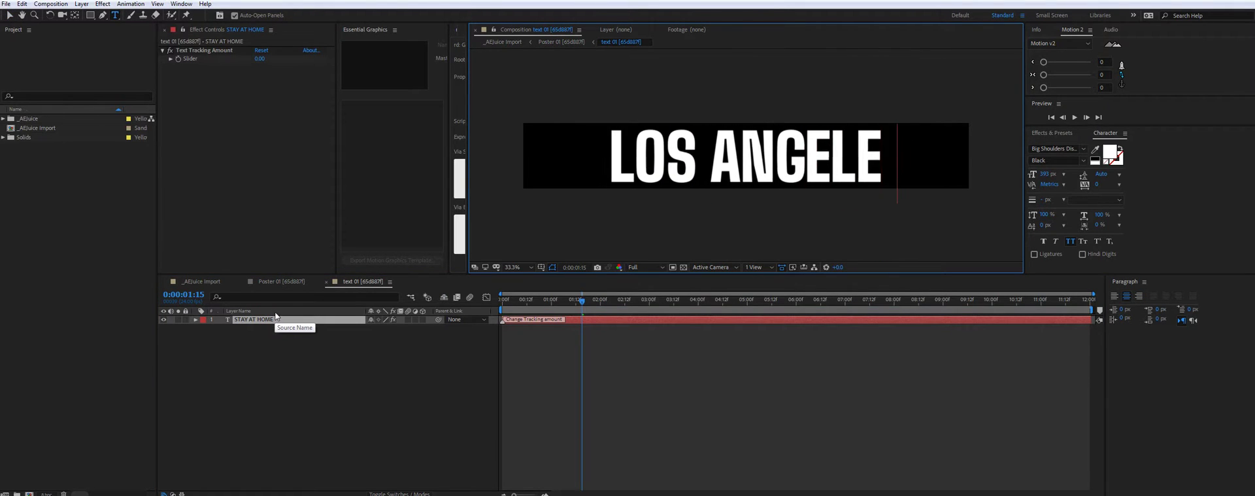
{"action": "left_click", "coordinate": [201, 282]}
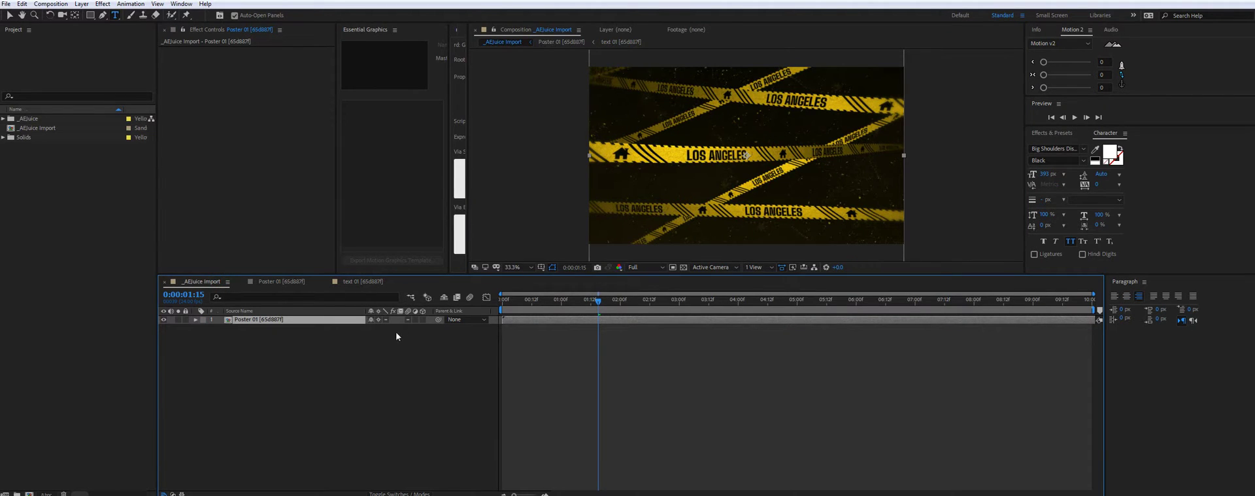
Try a magenta Text Color 02 on the Poster 01 tape, restore yellow with BG on-off, and return to _AEjuice Import.
{"action": "double_click", "coordinate": [243, 321]}
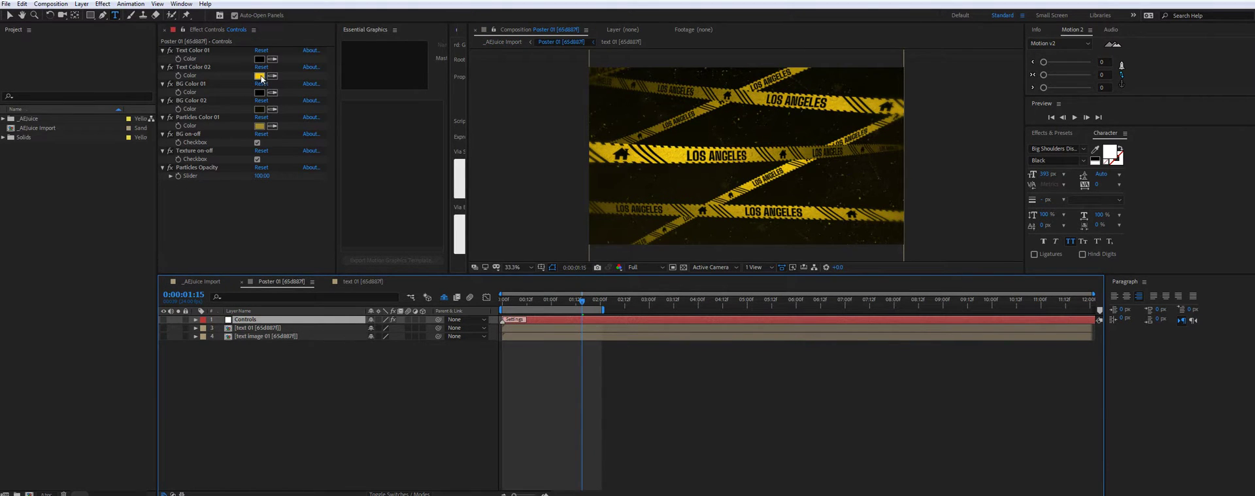
{"action": "left_click", "coordinate": [260, 77]}
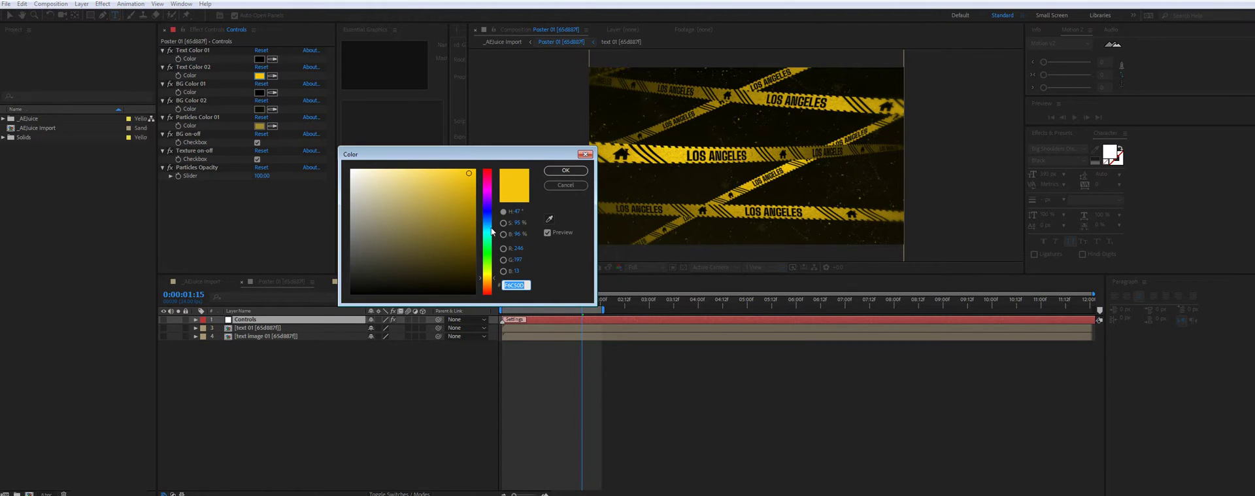
{"action": "left_click", "coordinate": [491, 191]}
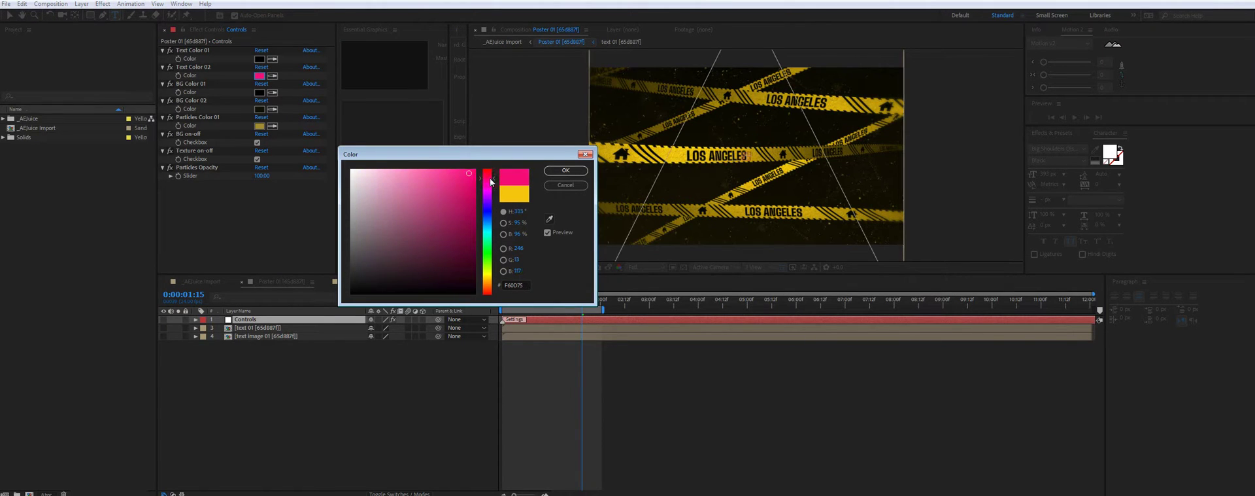
{"action": "left_click", "coordinate": [565, 171]}
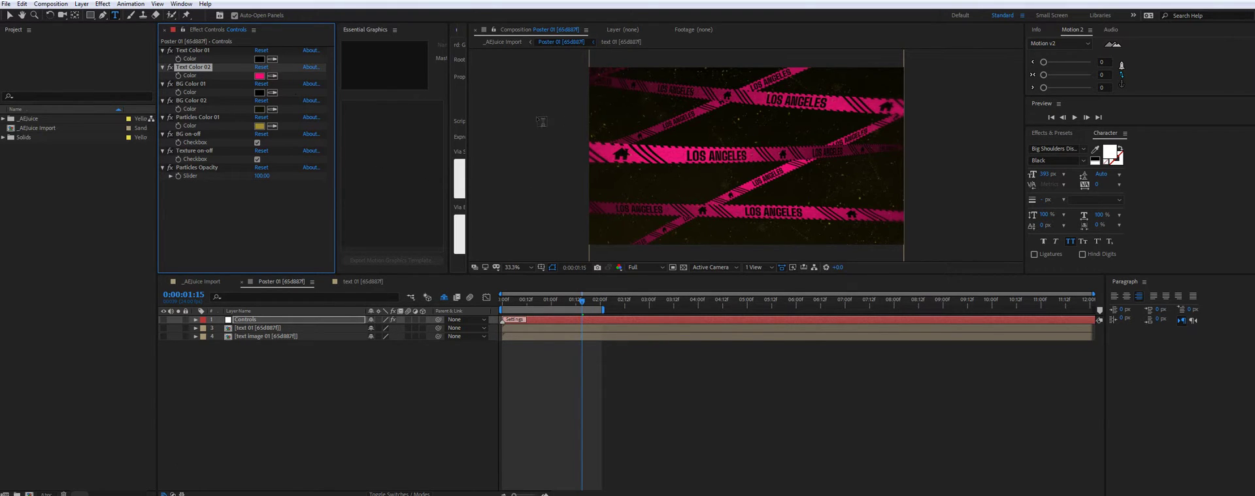
{"action": "left_click", "coordinate": [255, 142]}
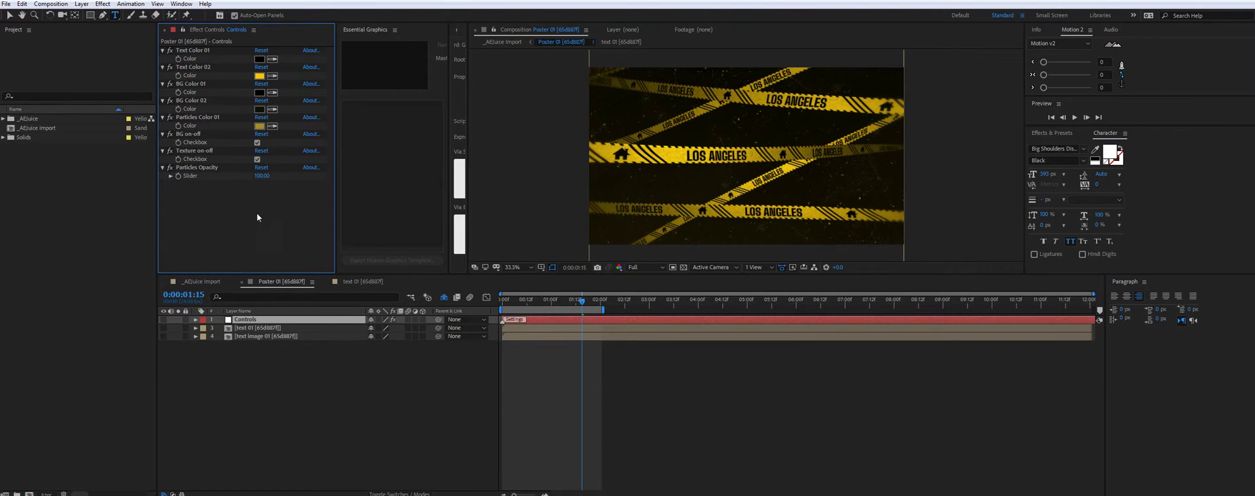
{"action": "left_click", "coordinate": [201, 281]}
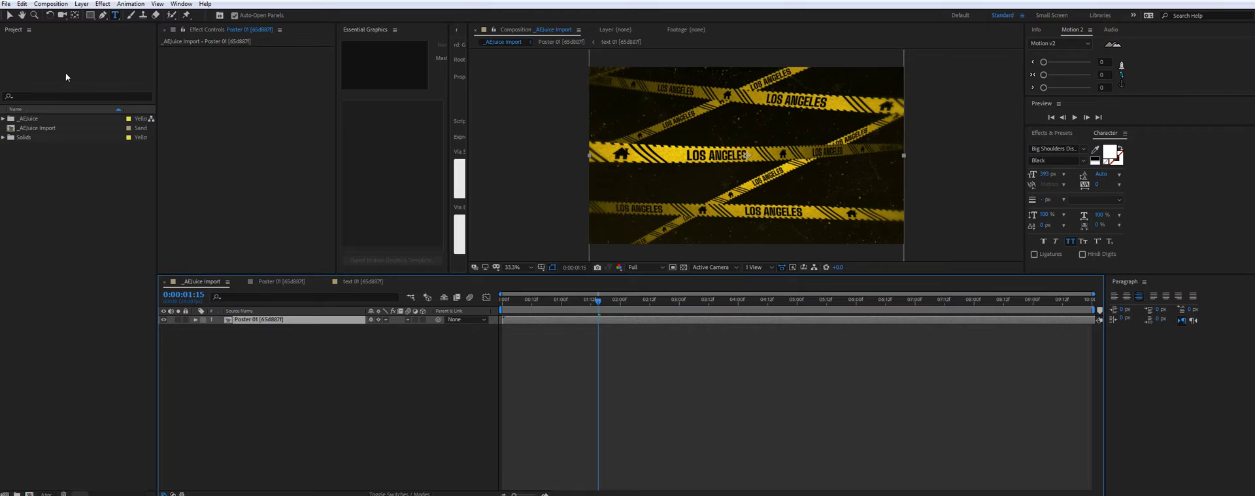
{"action": "left_click", "coordinate": [51, 4]}
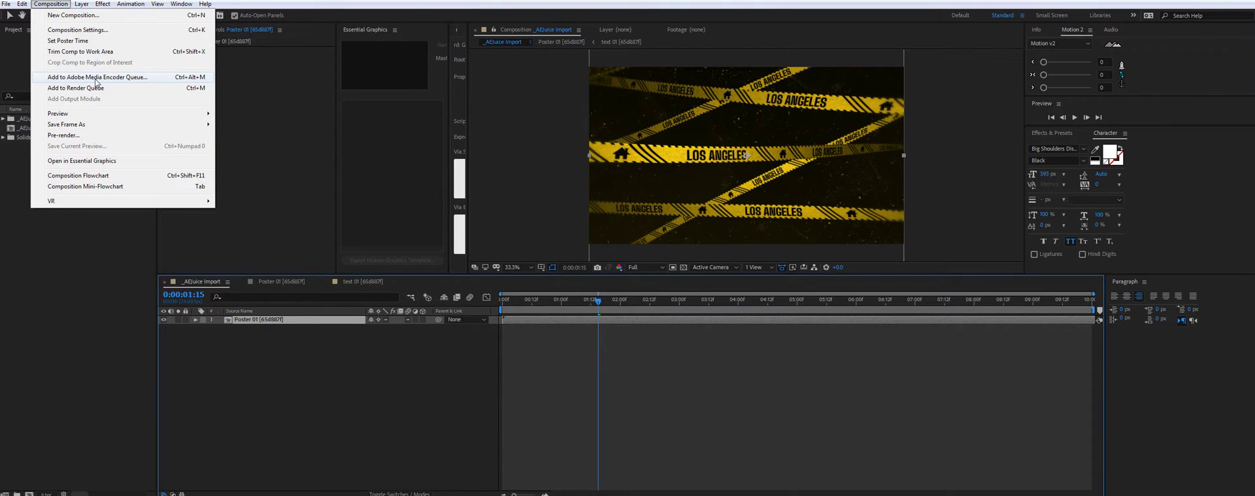
{"action": "left_click", "coordinate": [437, 368]}
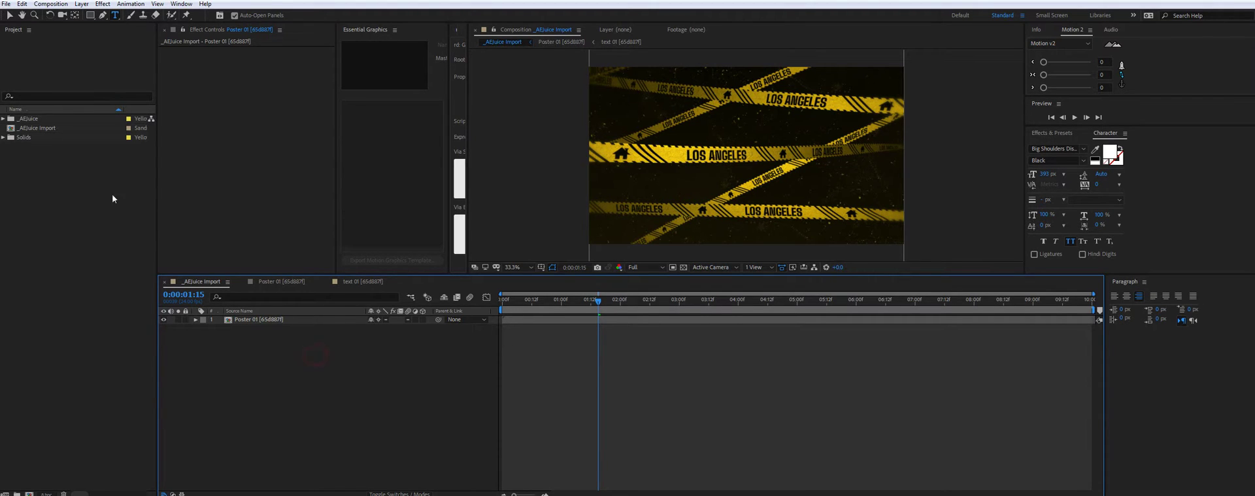
Create a new vertical 1080×1920, 24 fps composition named Comp 1.
{"action": "left_click", "coordinate": [51, 4]}
{"action": "left_click", "coordinate": [52, 20]}
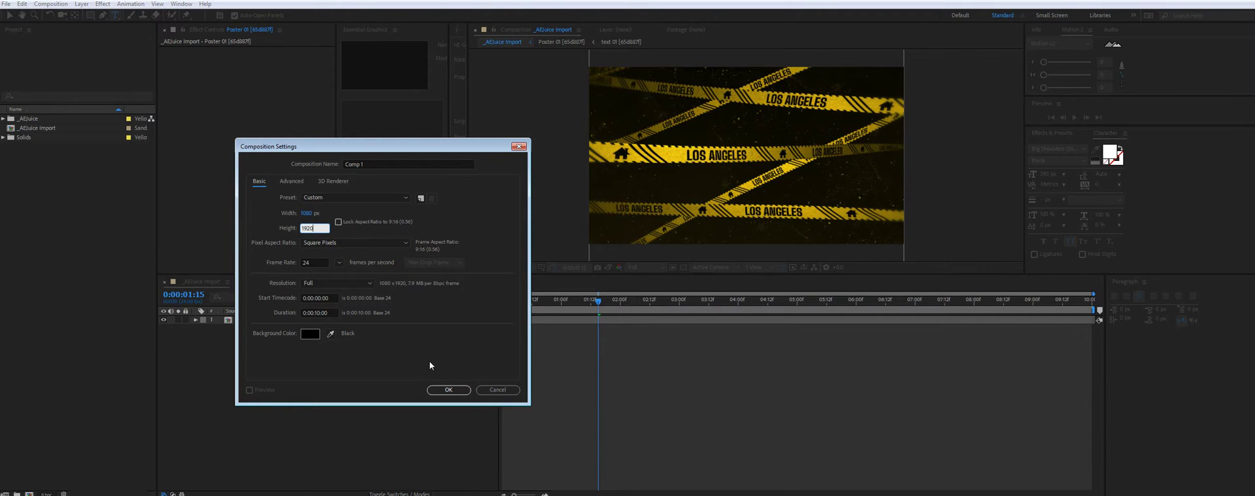
{"action": "left_click", "coordinate": [450, 390]}
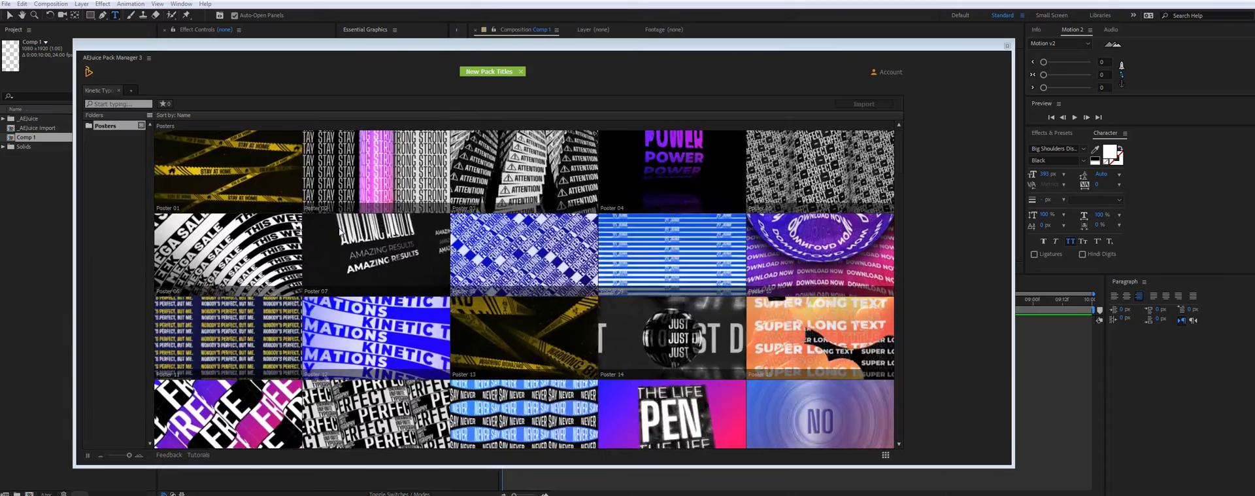
Select Poster 01 in AEJuice Pack Manager and import it into Comp 1.
{"action": "left_click", "coordinate": [223, 170]}
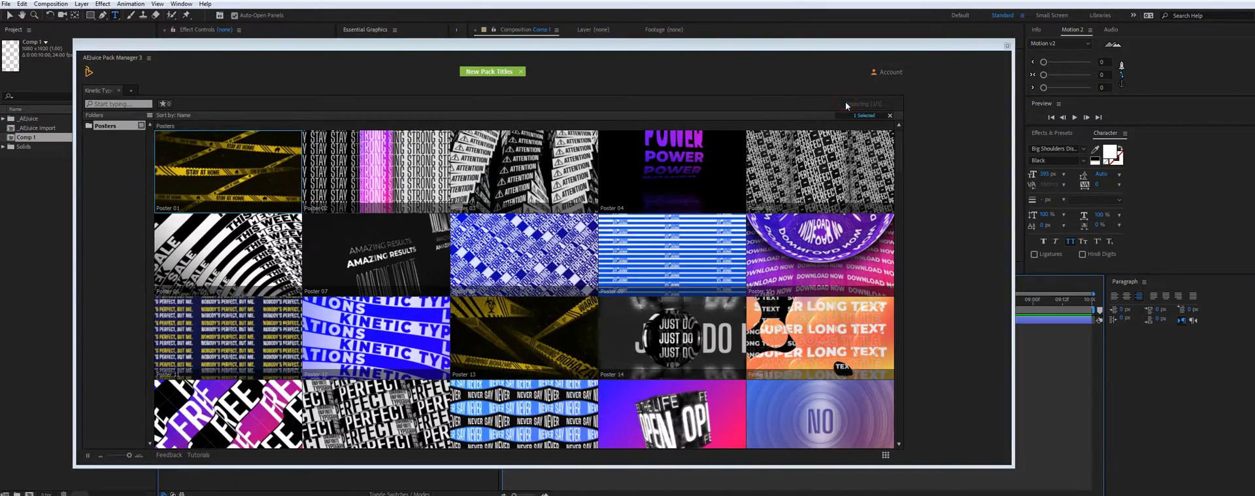
{"action": "left_click", "coordinate": [846, 101]}
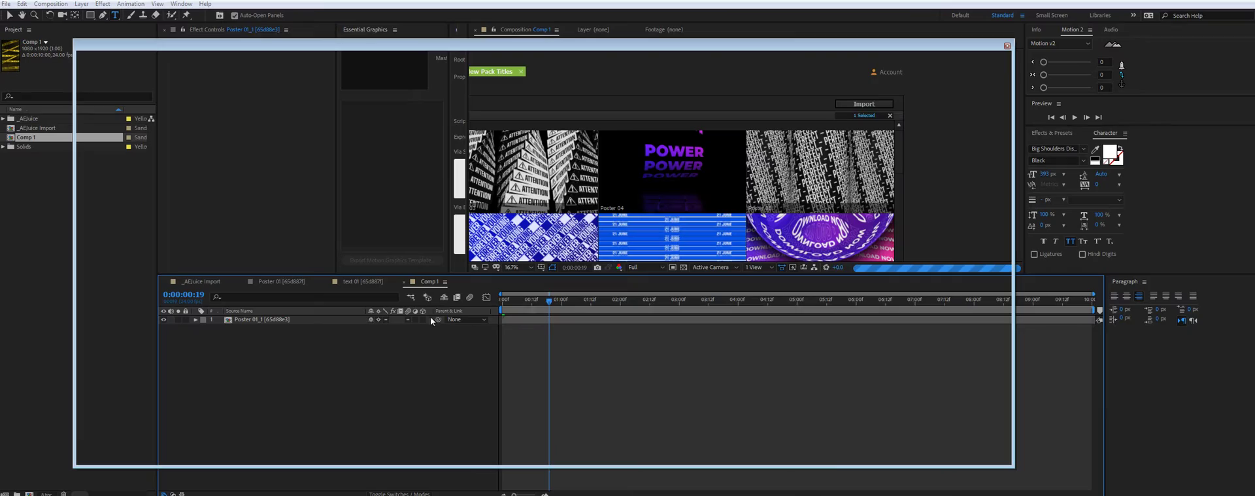
{"action": "scroll", "coordinate": [418, 261], "scroll_direction": "down", "scroll_amount": 10}
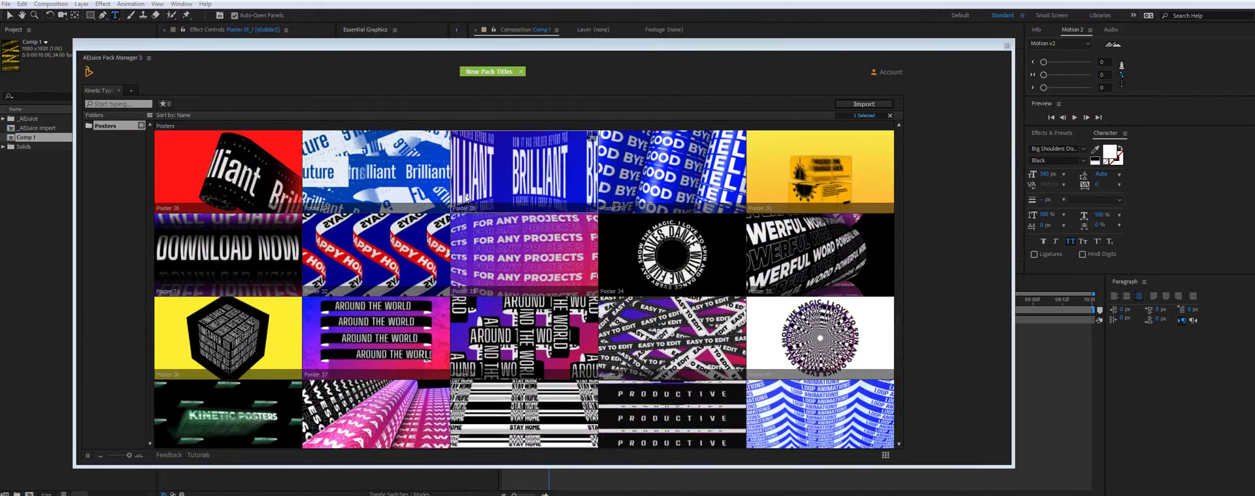
{"action": "scroll", "coordinate": [350, 276], "scroll_direction": "down", "scroll_amount": 1}
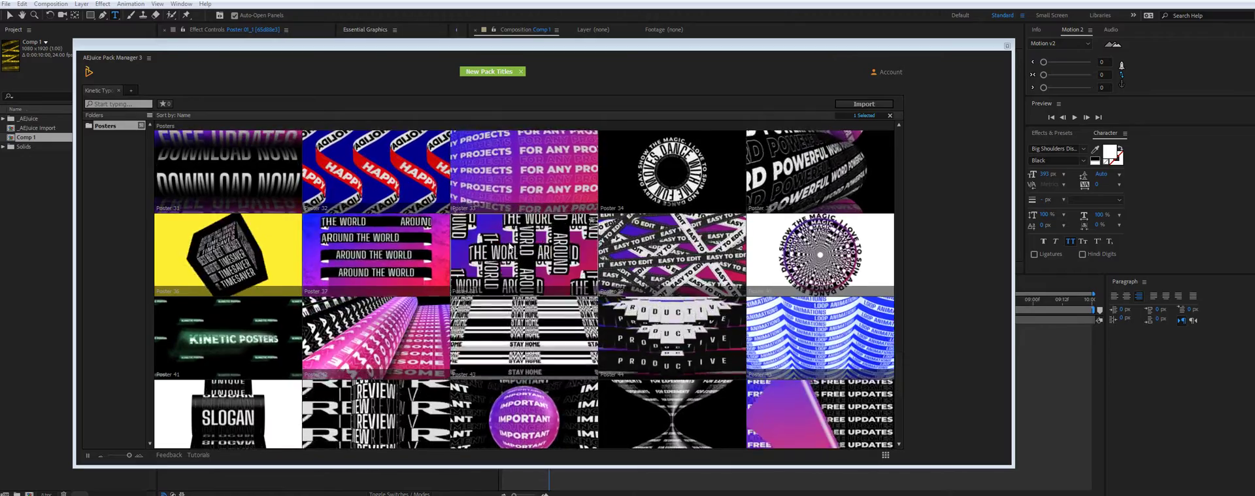
{"action": "scroll", "coordinate": [477, 216], "scroll_direction": "down", "scroll_amount": 1}
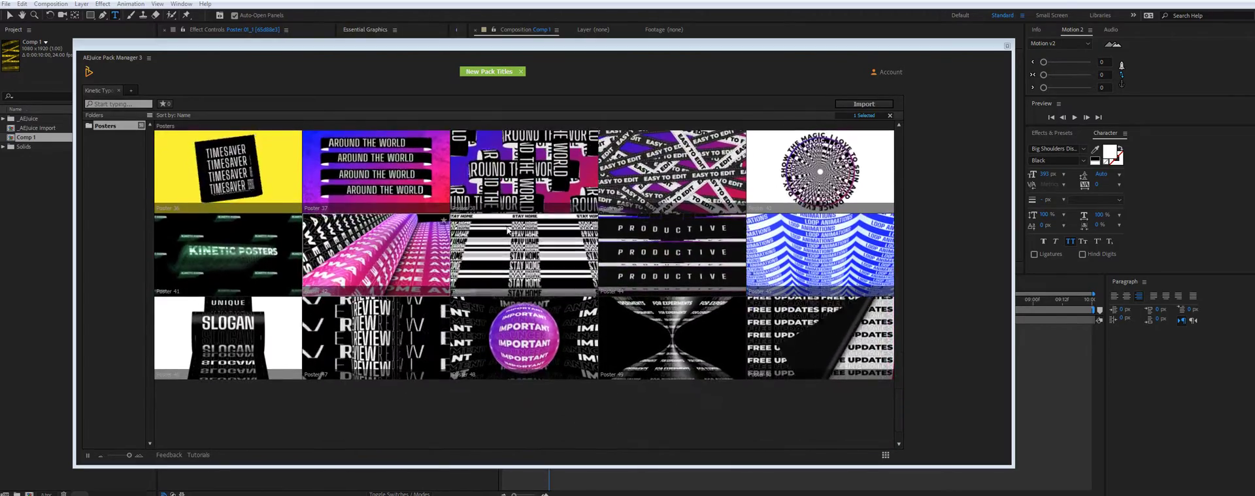
{"action": "scroll", "coordinate": [492, 243], "scroll_direction": "up", "scroll_amount": 2}
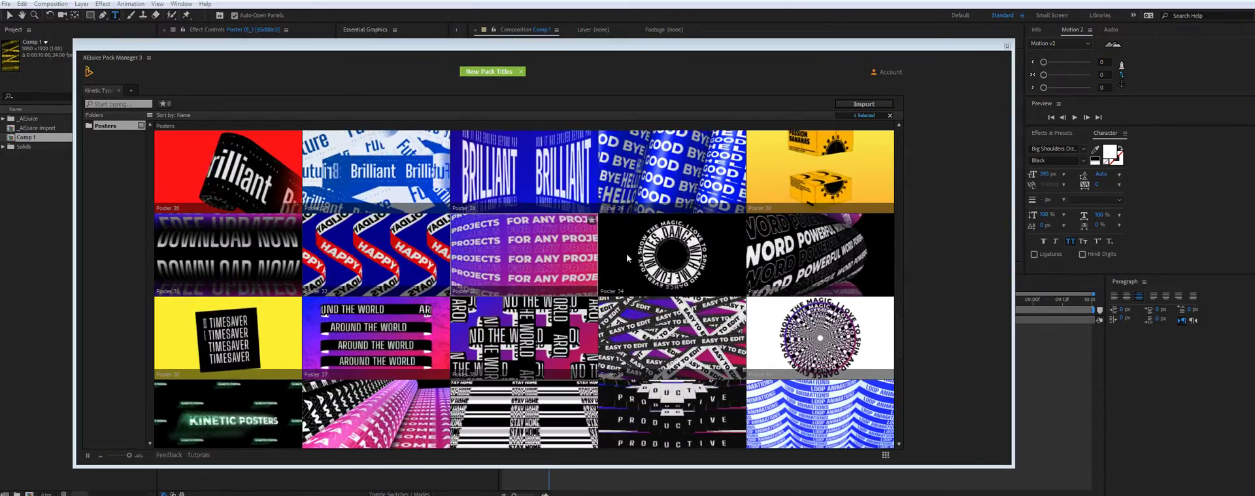
{"action": "scroll", "coordinate": [569, 255], "scroll_direction": "down", "scroll_amount": 1}
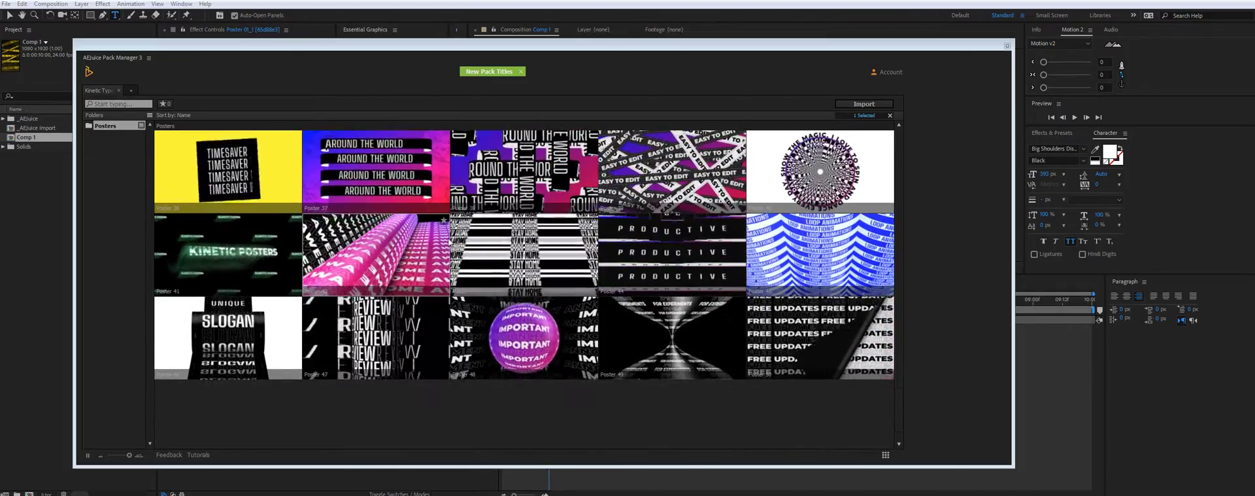
{"action": "scroll", "coordinate": [449, 242], "scroll_direction": "up", "scroll_amount": 4}
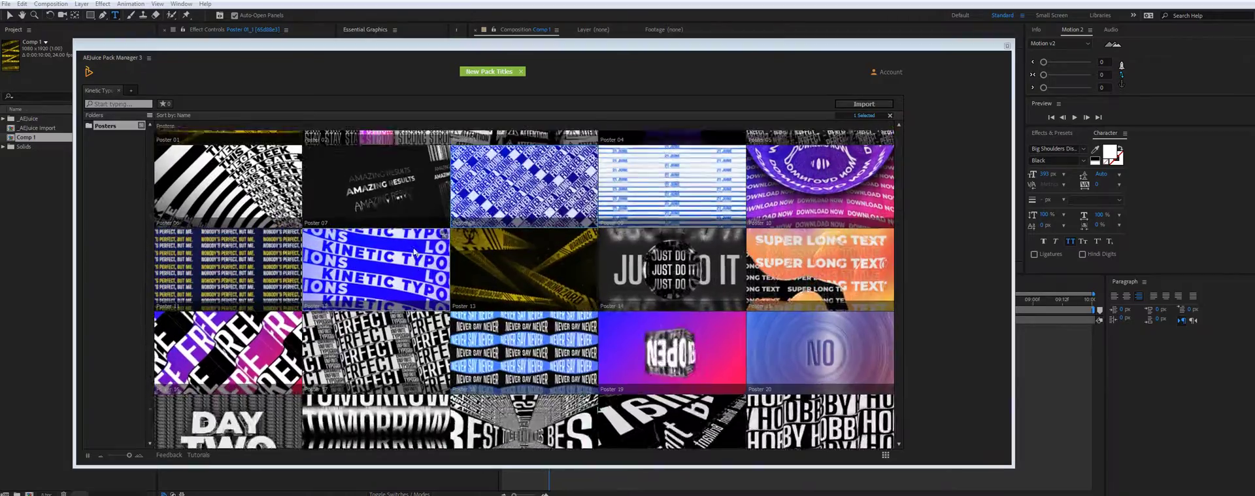
{"action": "scroll", "coordinate": [414, 252], "scroll_direction": "up", "scroll_amount": 1}
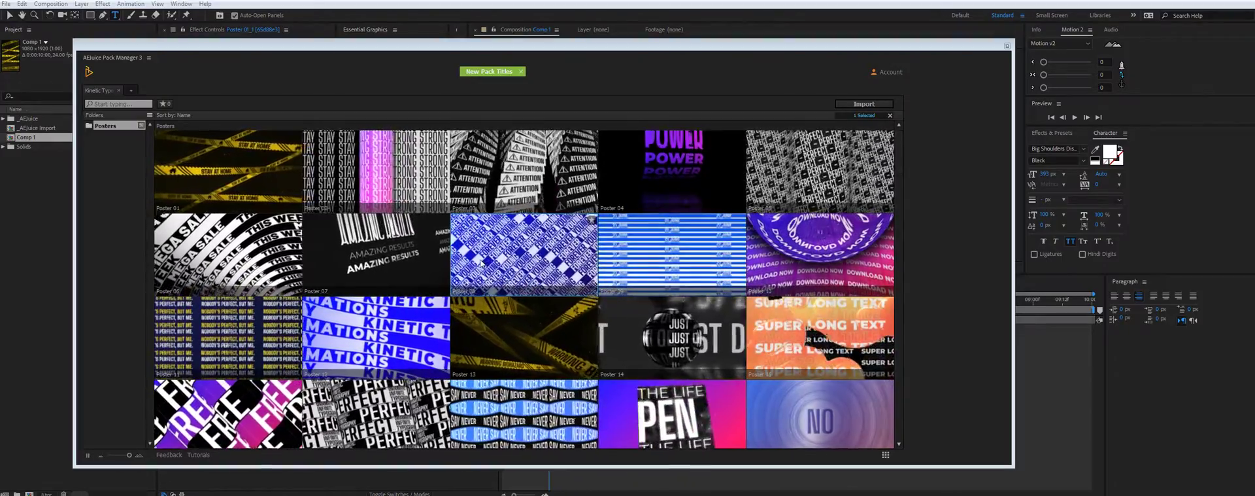
{"action": "scroll", "coordinate": [445, 253], "scroll_direction": "down", "scroll_amount": 4}
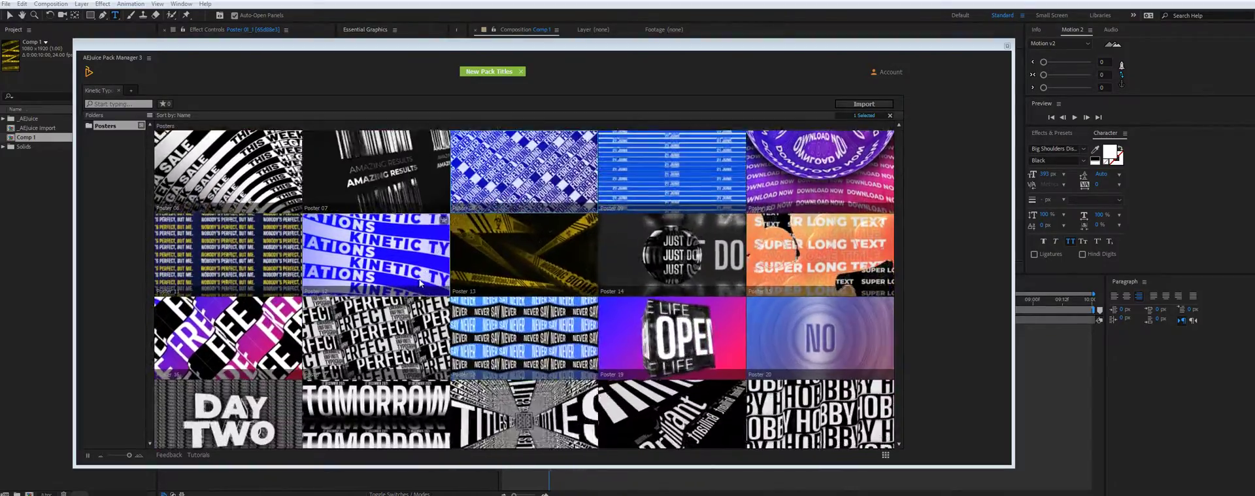
{"action": "scroll", "coordinate": [420, 283], "scroll_direction": "up", "scroll_amount": 4}
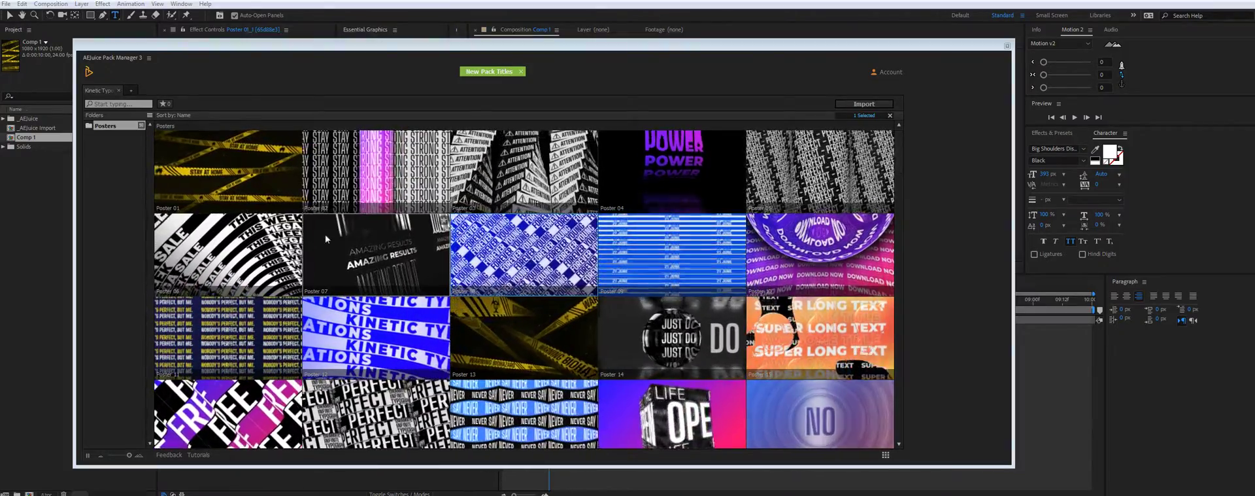
{"action": "scroll", "coordinate": [363, 221], "scroll_direction": "down", "scroll_amount": 2}
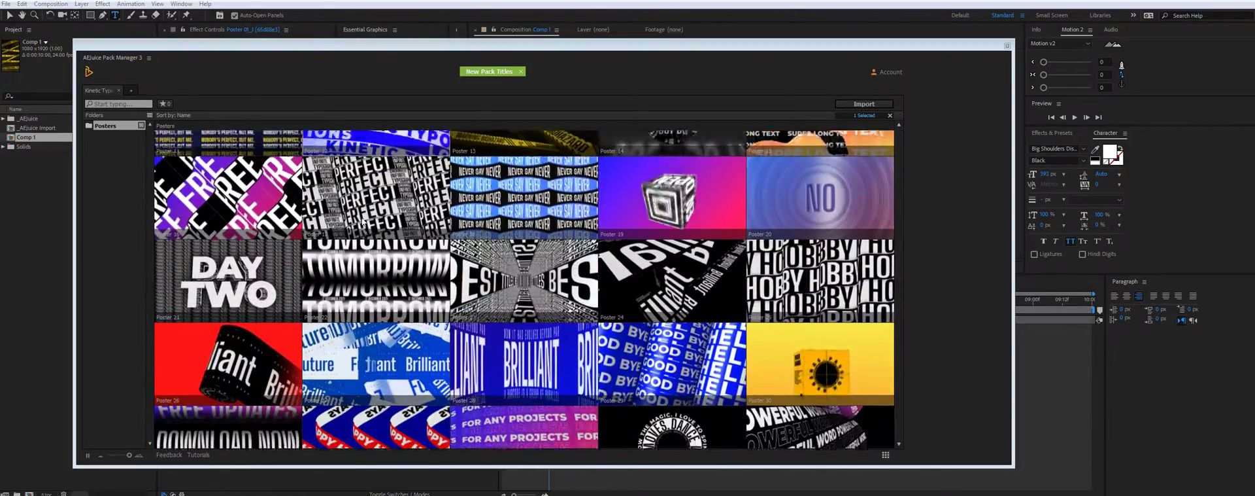